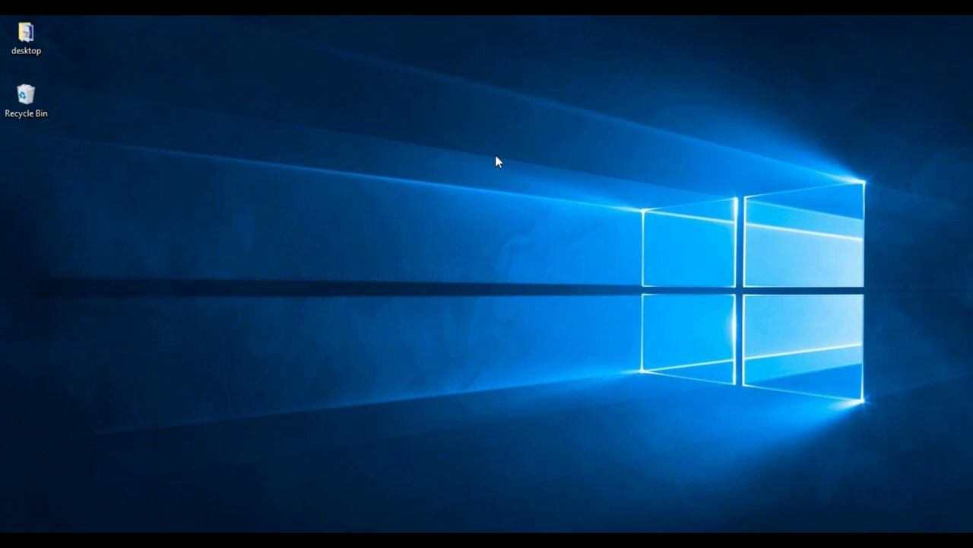
Step: Browse to C:\Users\Experiment in a new File Explorer window
key("super+e")
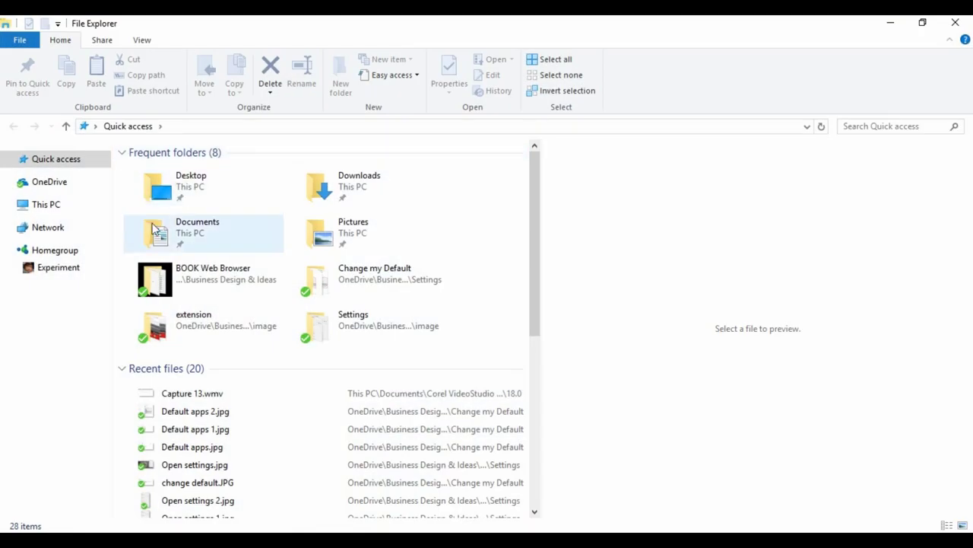
left_click(43, 205)
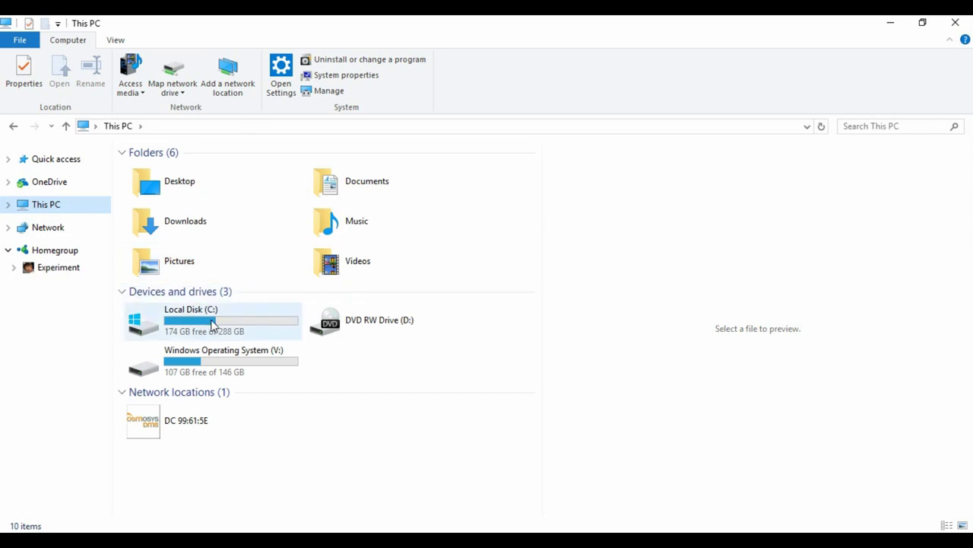
left_click(210, 324)
double_click(210, 323)
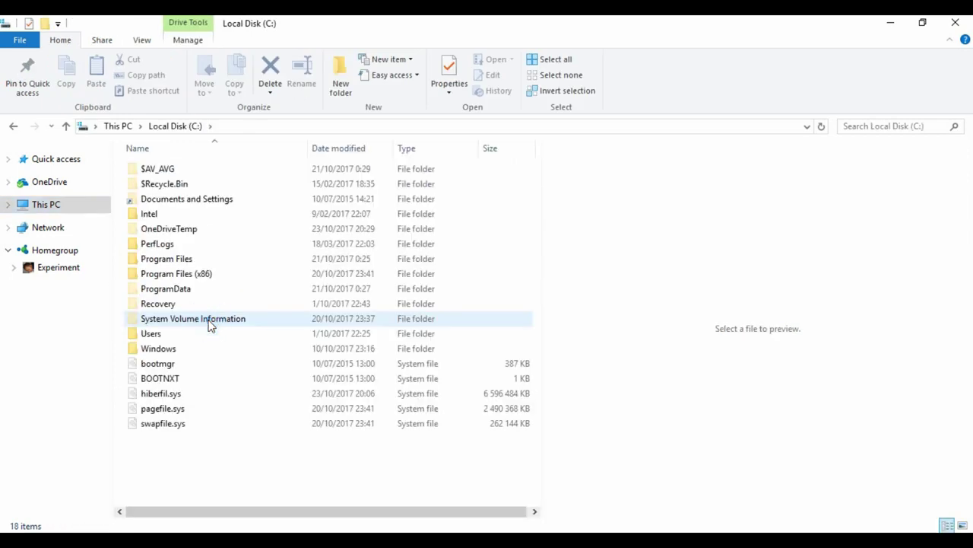
double_click(151, 335)
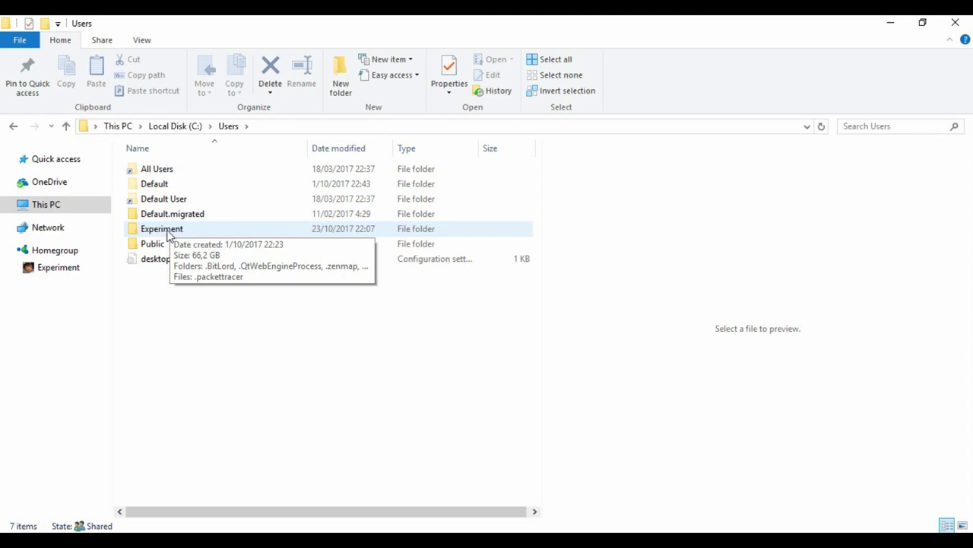
double_click(168, 232)
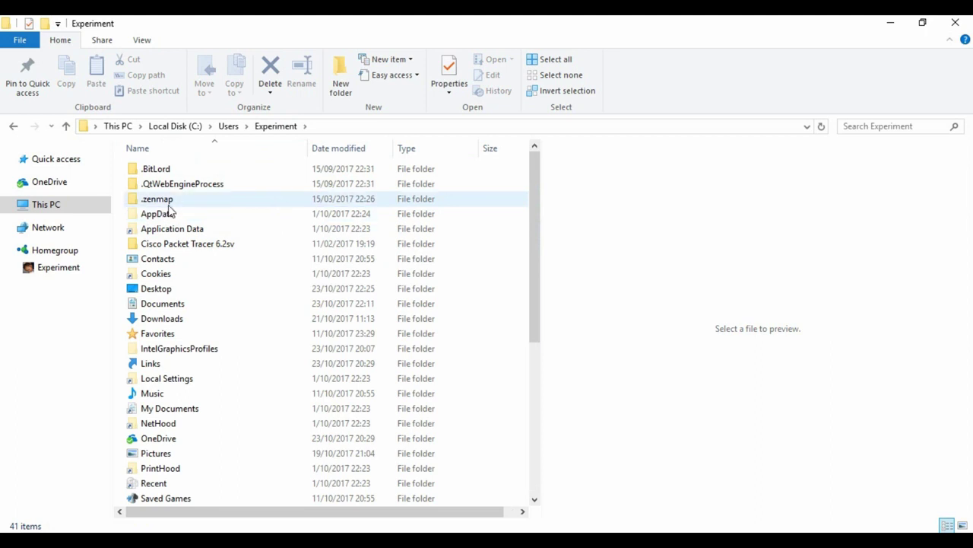
Step: Turn on Hidden items and enter the Experiment user's AppData folder
left_click(144, 38)
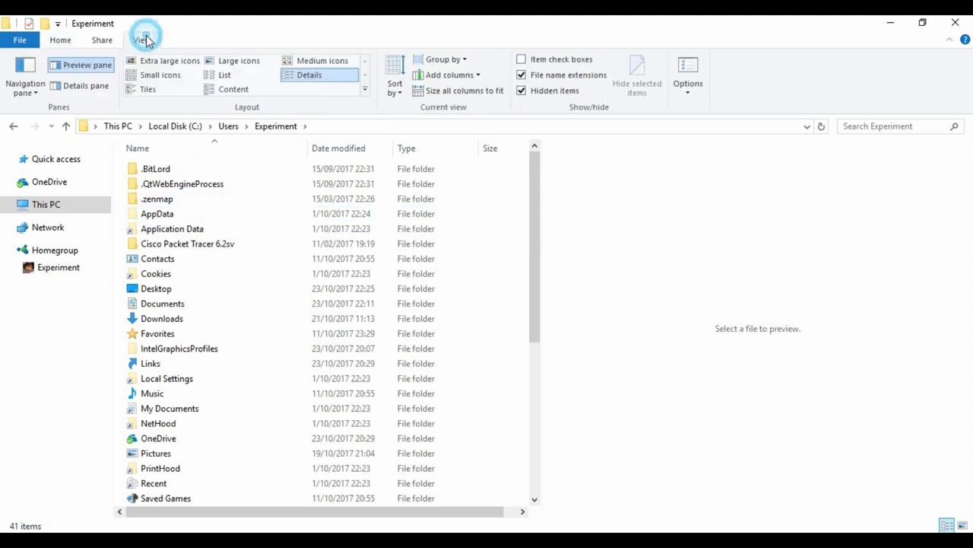
left_click(522, 91)
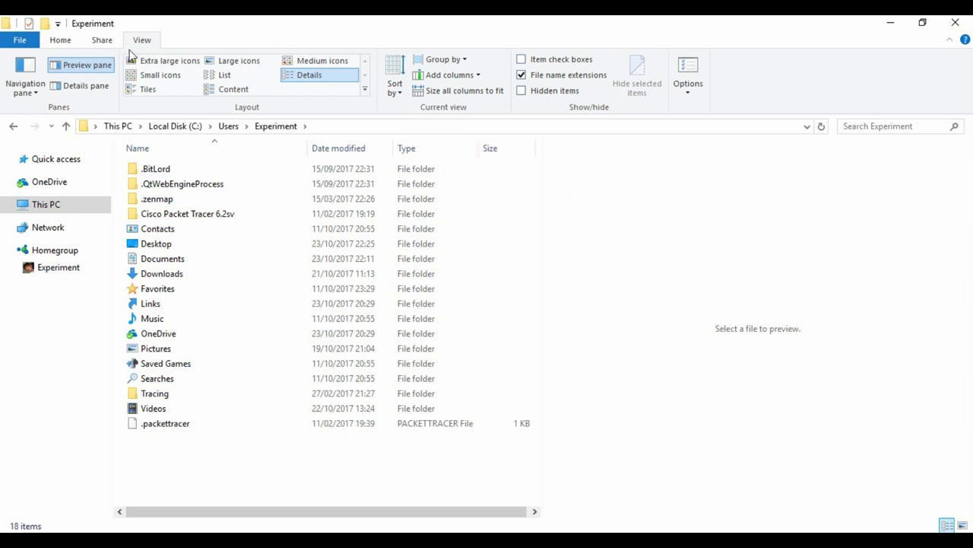
left_click(521, 90)
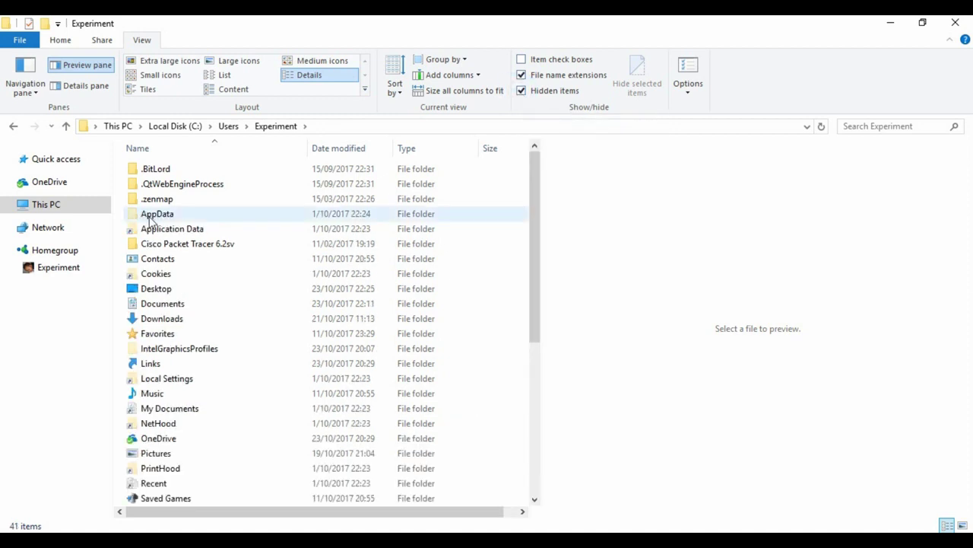
double_click(154, 218)
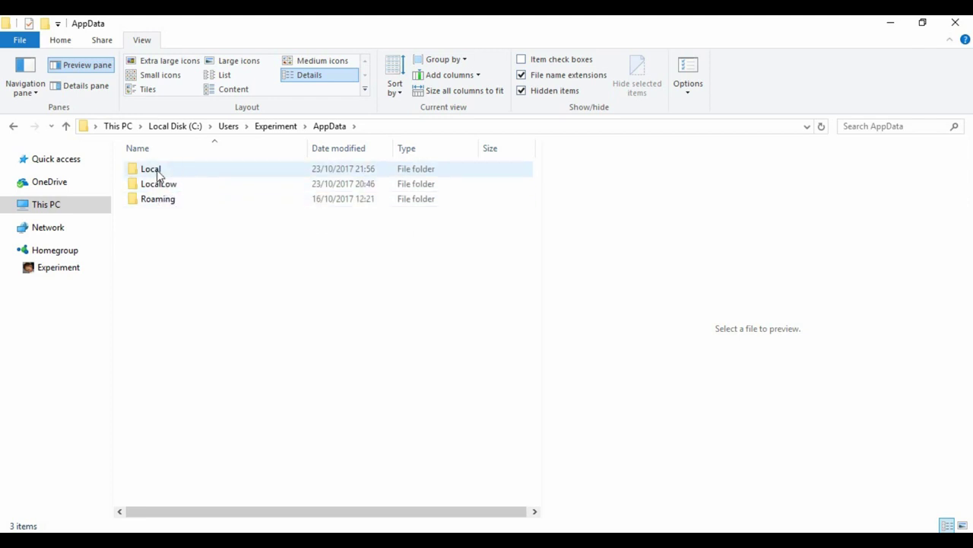
Step: Navigate to AppData\Local\Microsoft\Outlook and select the .ost data file
double_click(156, 171)
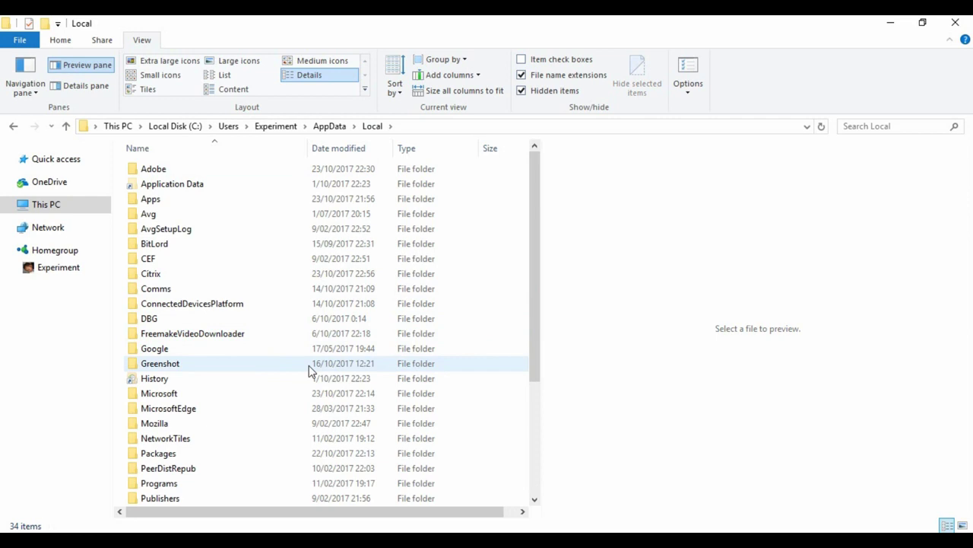
double_click(159, 393)
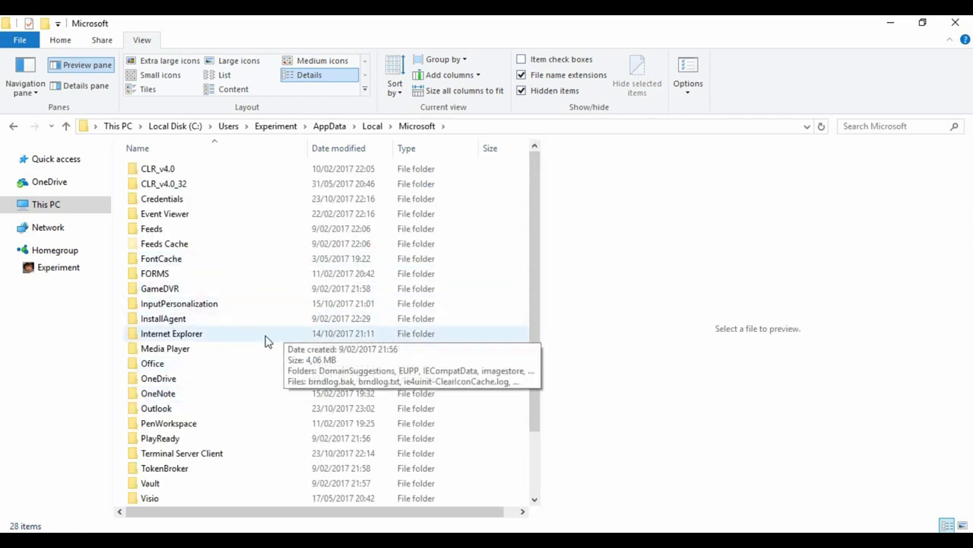
double_click(169, 409)
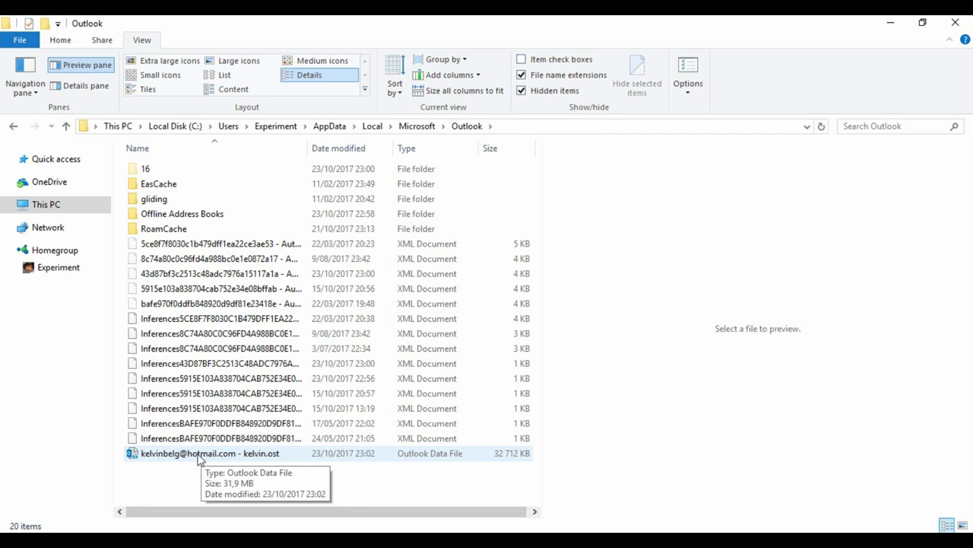
left_click(199, 454)
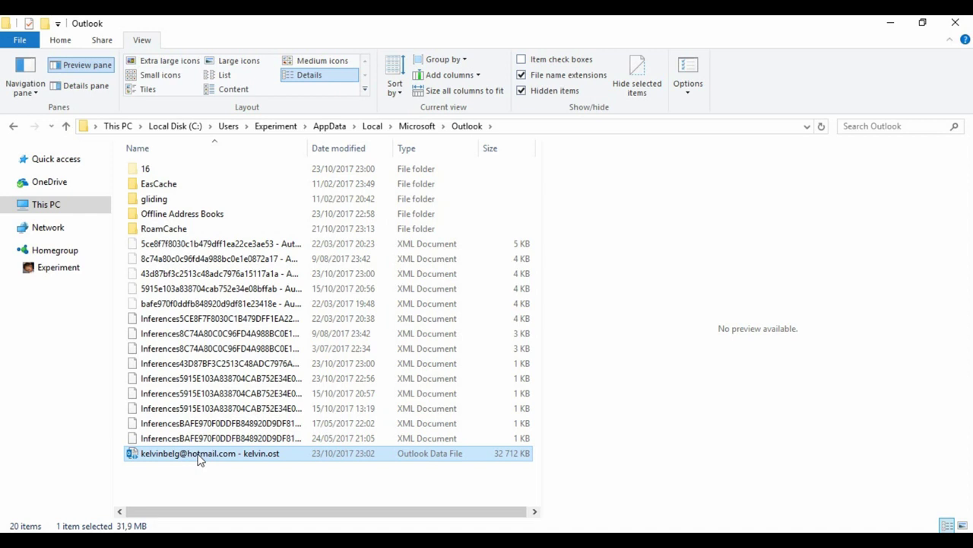
Step: Delete the .ost file and all fourteen XML files, then close File Explorer
key("Delete")
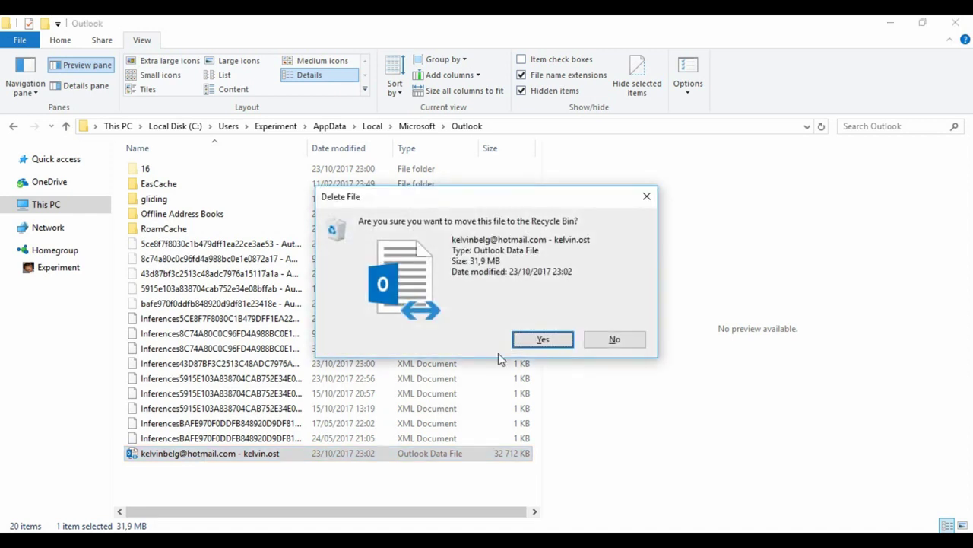
left_click(537, 341)
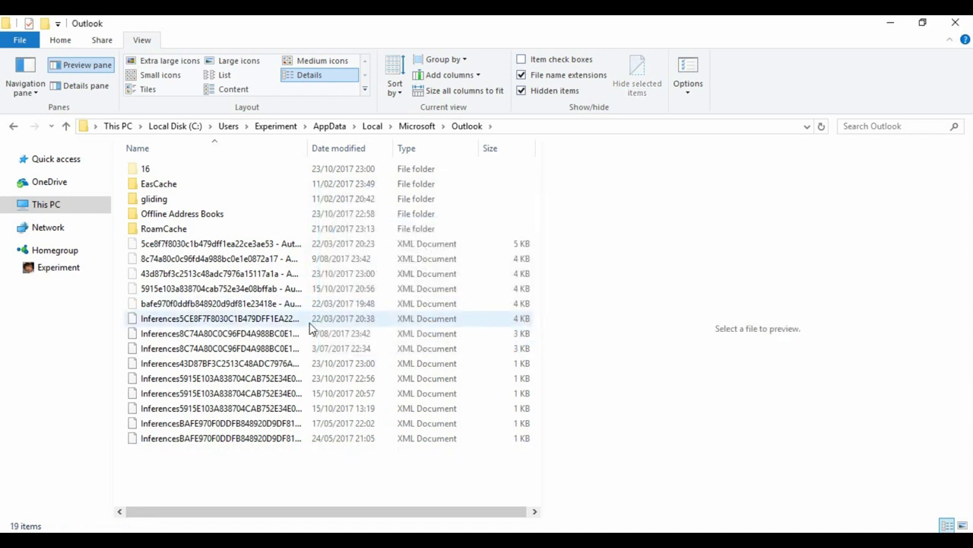
left_click(237, 244)
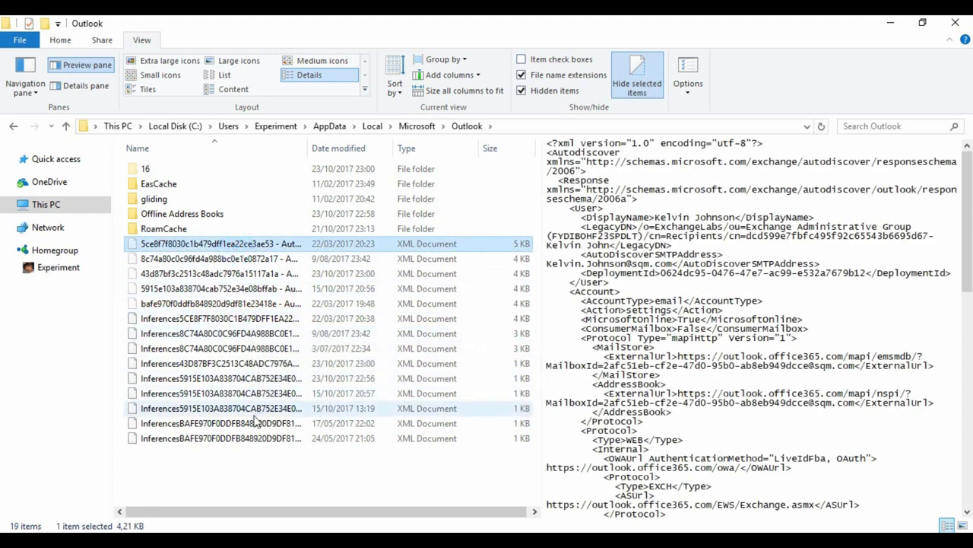
left_click(255, 438, "shift")
key("Delete")
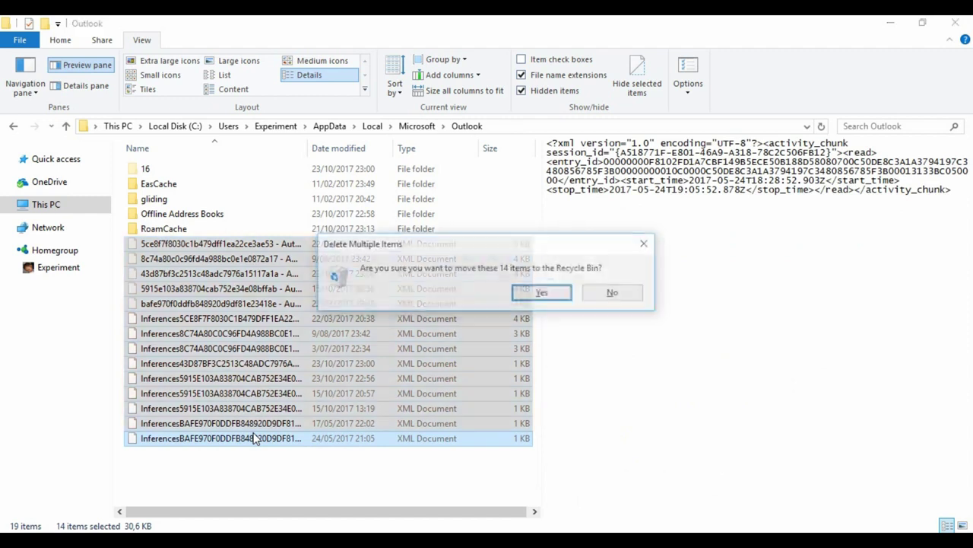
key("Return")
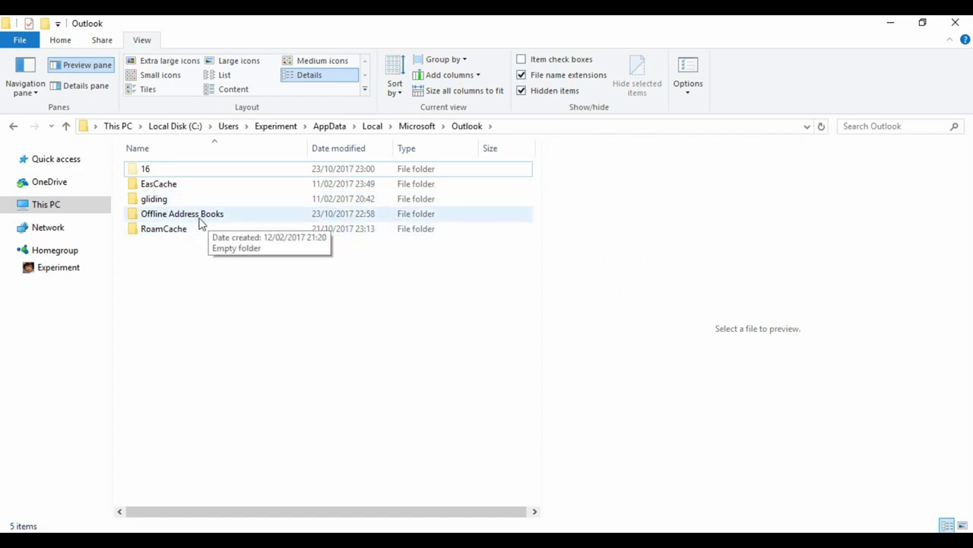
left_click(955, 24)
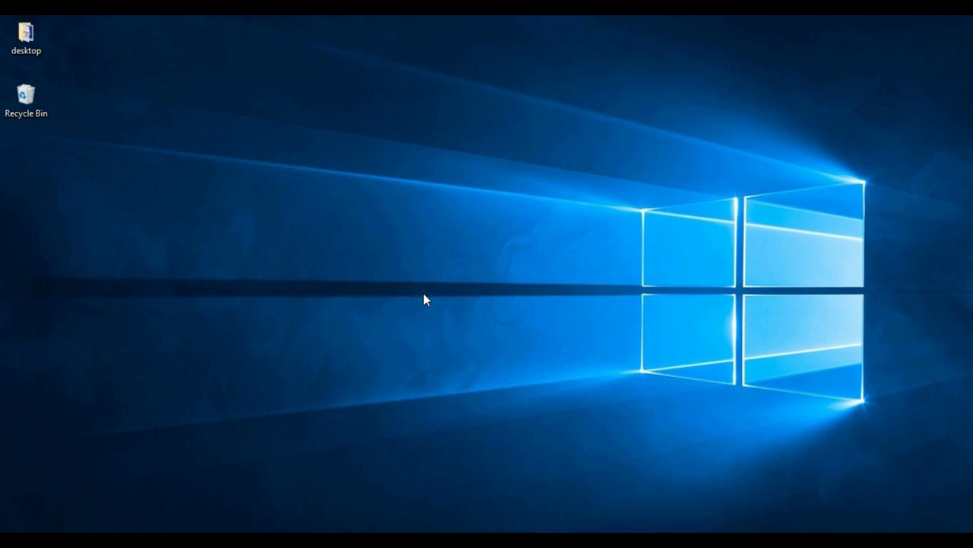
Step: Launch Control Panel and open Mail (Microsoft Outlook 2016) from the Large icons view
key("super+r")
key("Return")
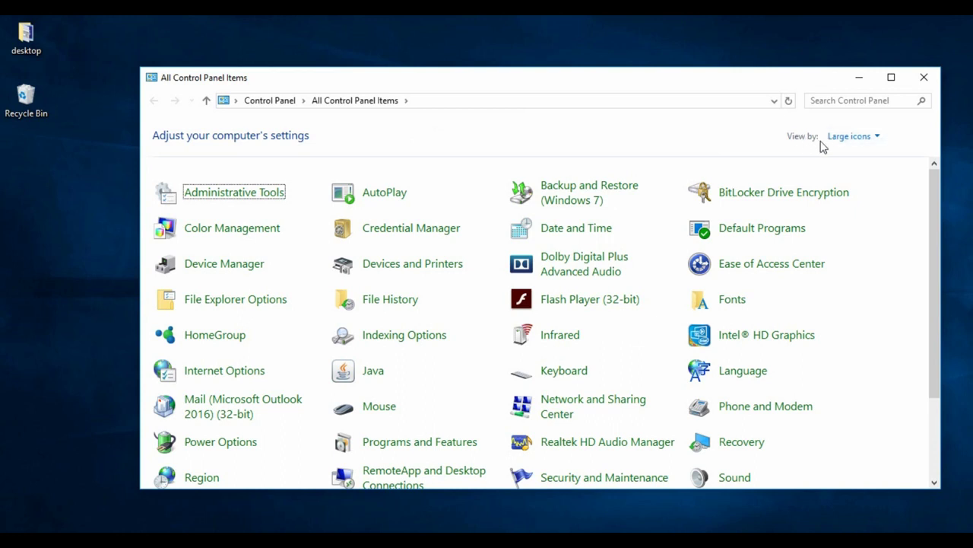
left_click(852, 138)
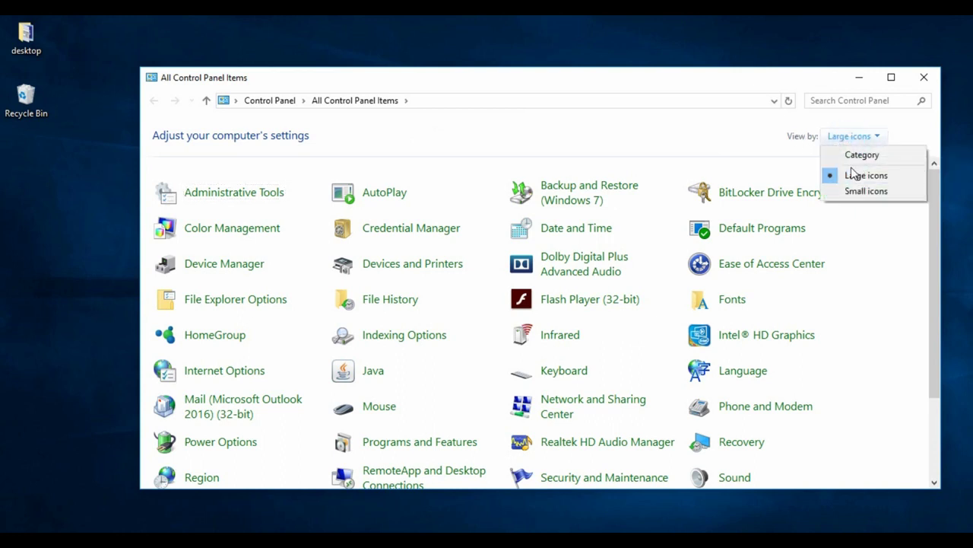
left_click(694, 142)
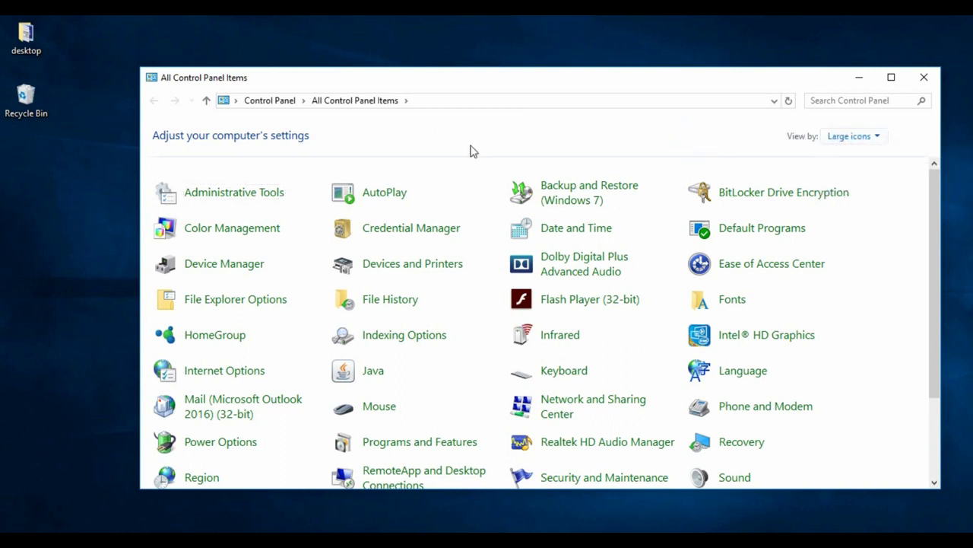
left_click(215, 410)
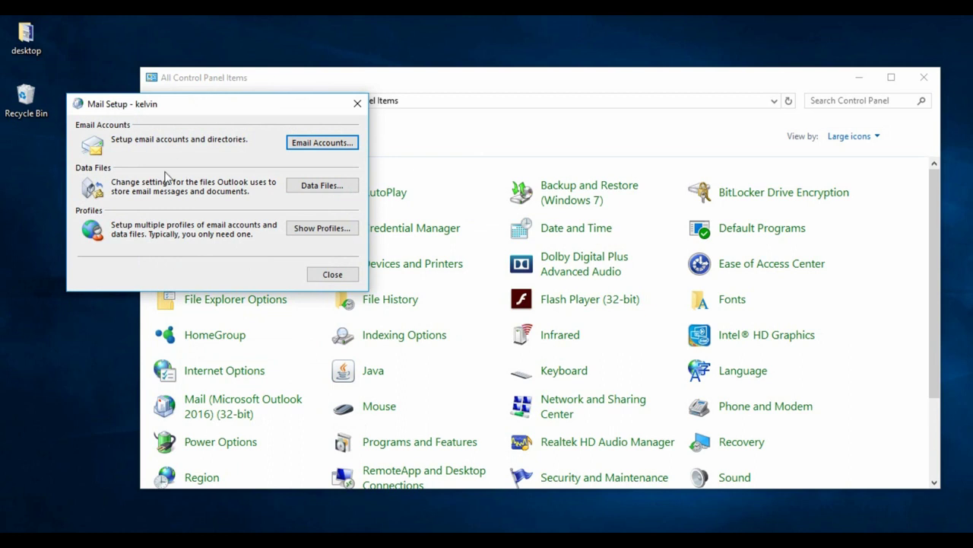
Step: Remove the only existing profile from the mail profiles list and confirm with OK
left_click(294, 230)
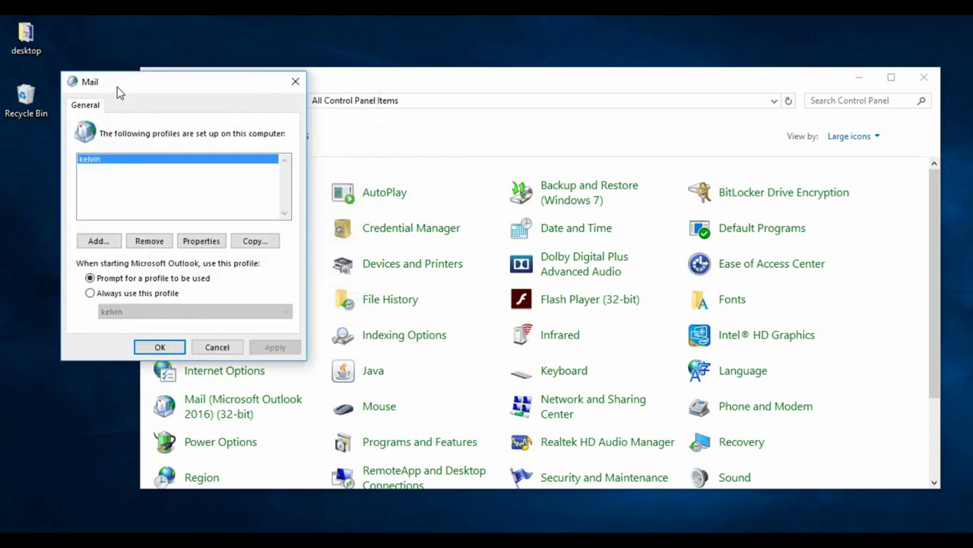
left_click_drag(118, 90, 336, 100)
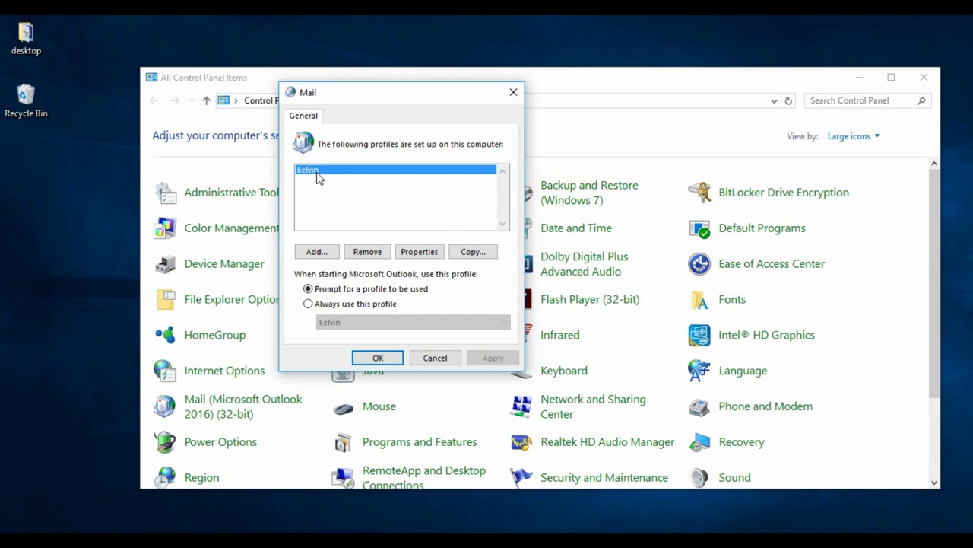
left_click(373, 254)
left_click(499, 254)
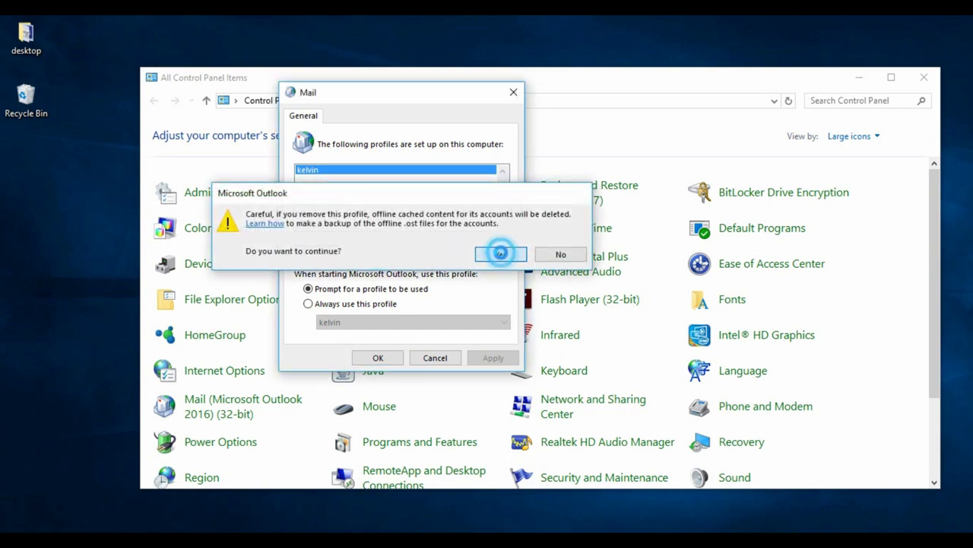
left_click(381, 358)
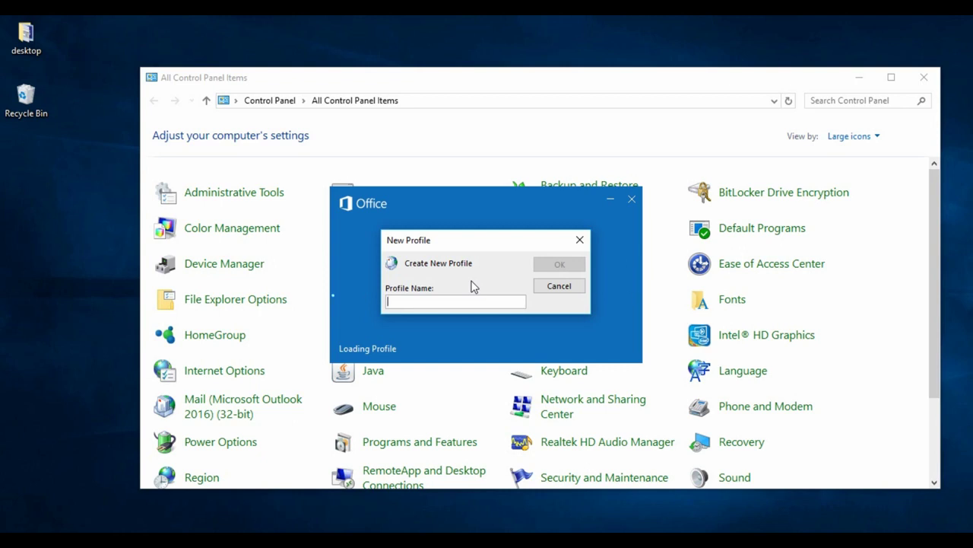
left_click(555, 286)
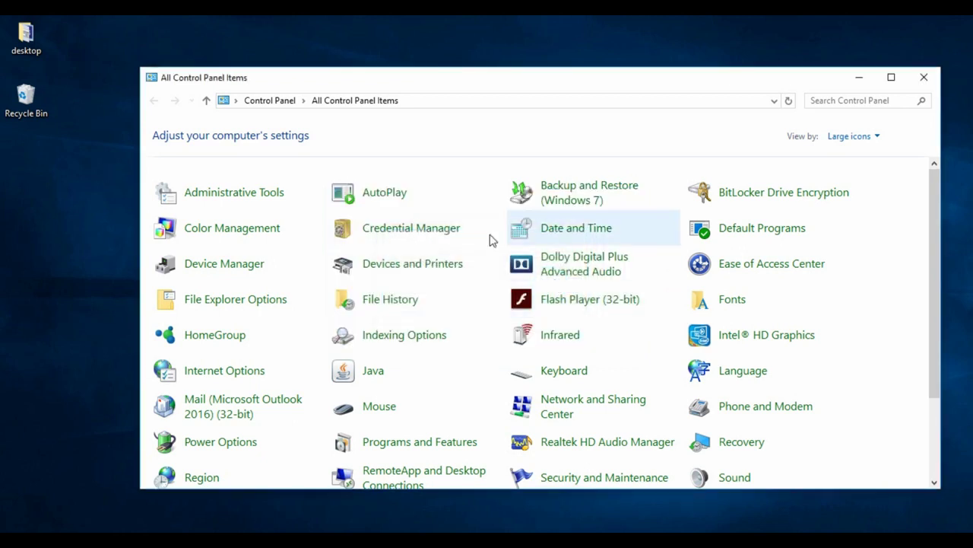
left_click(221, 407)
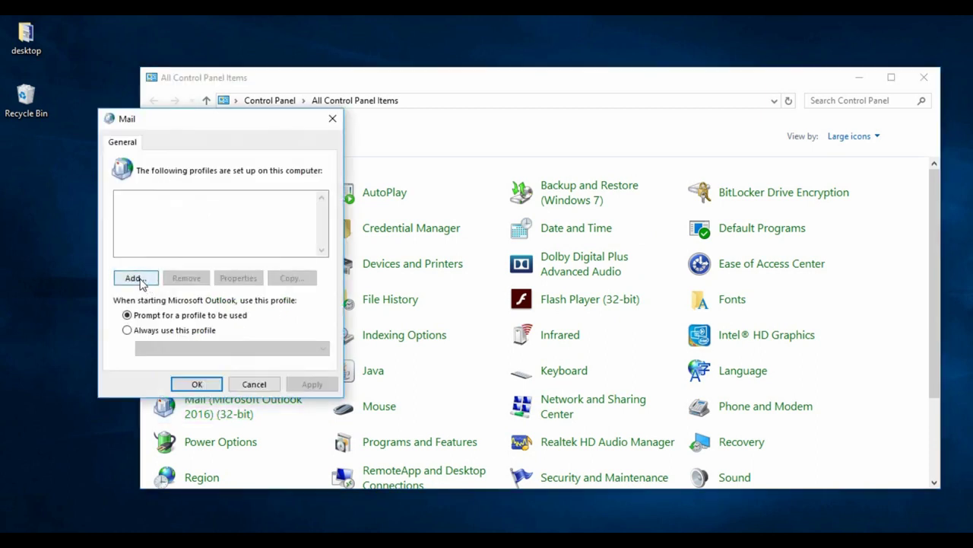
left_click(136, 278)
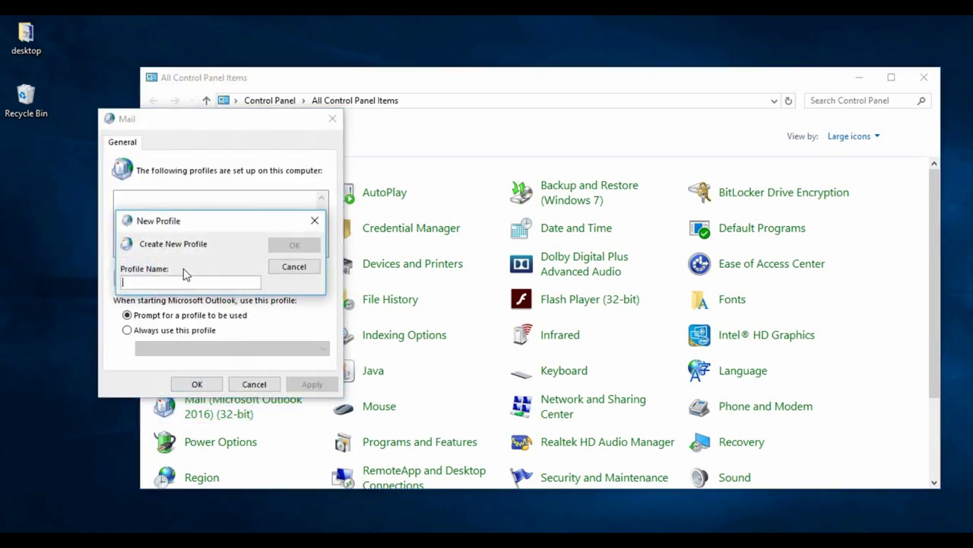
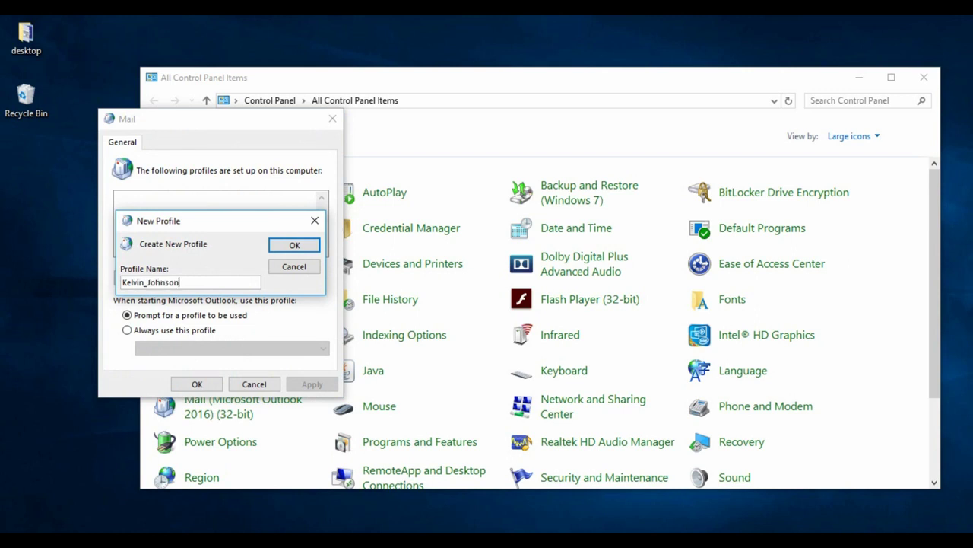
left_click(297, 247)
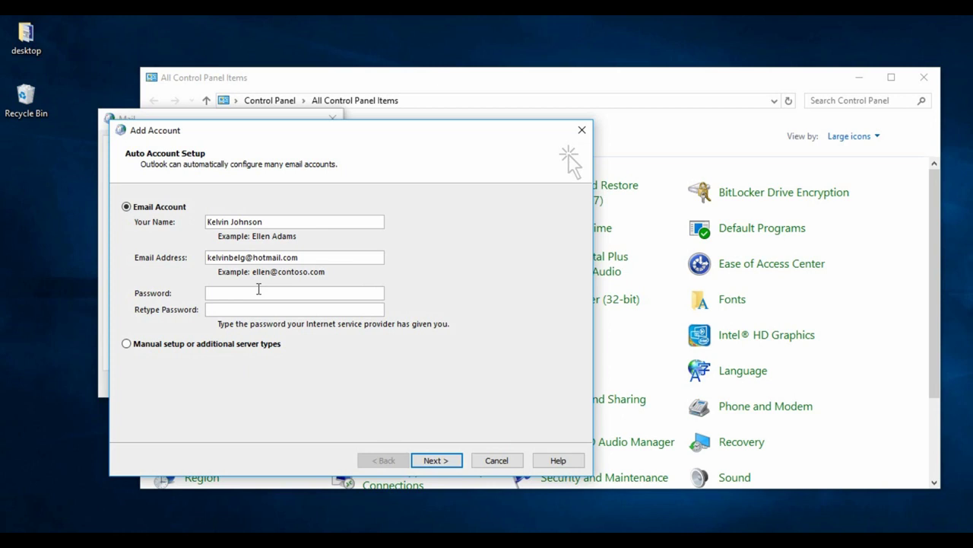
left_click(497, 461)
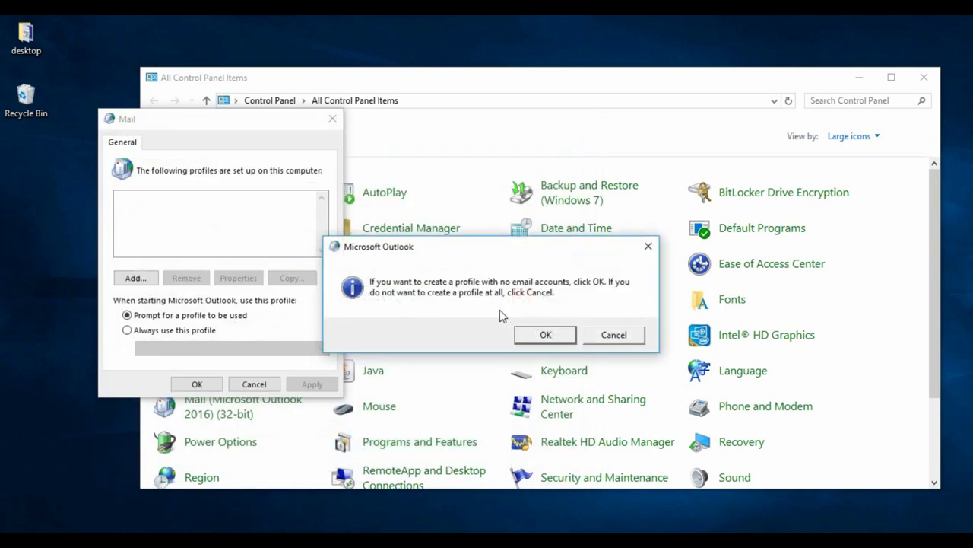
left_click(568, 335)
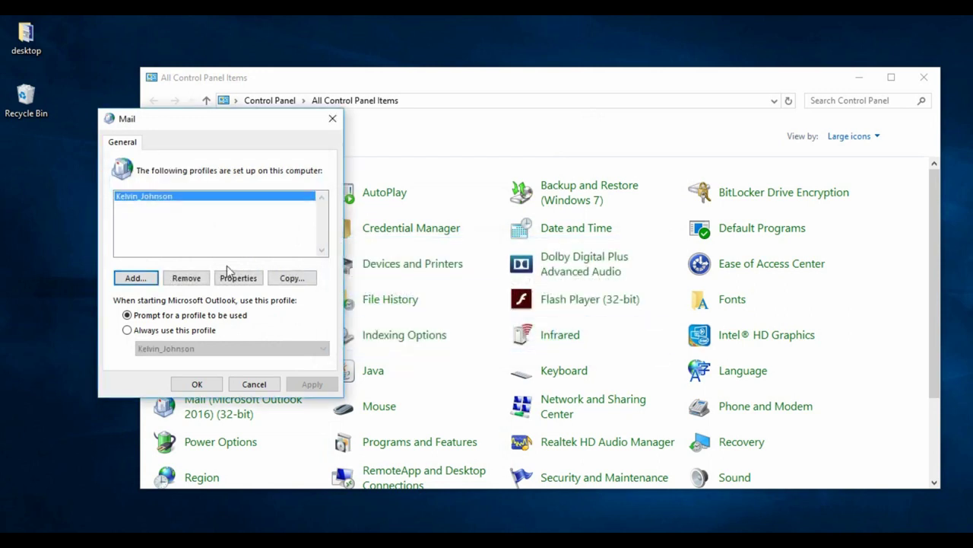
Step: Remove the empty, previously created profile and create a new Outlook profile under a fresh name
left_click(195, 280)
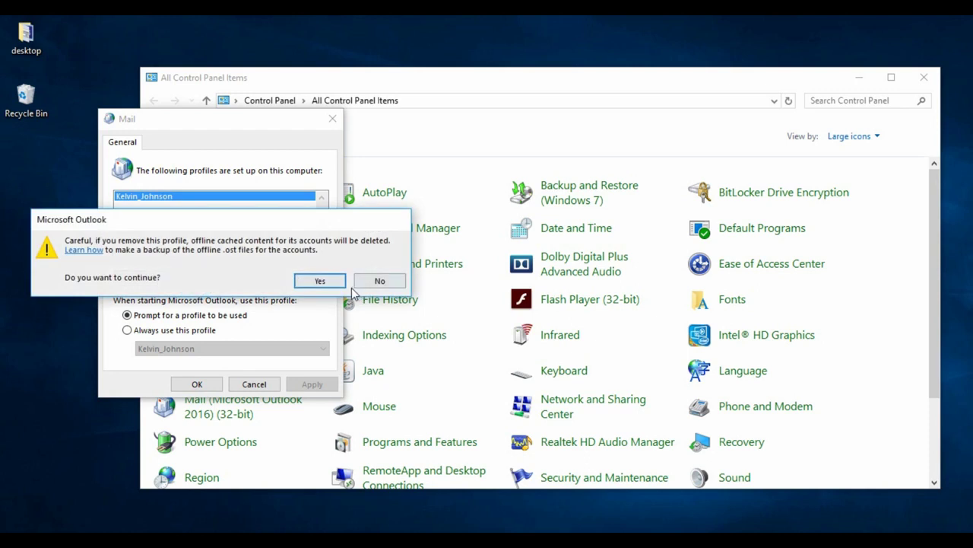
left_click(320, 281)
left_click(216, 384)
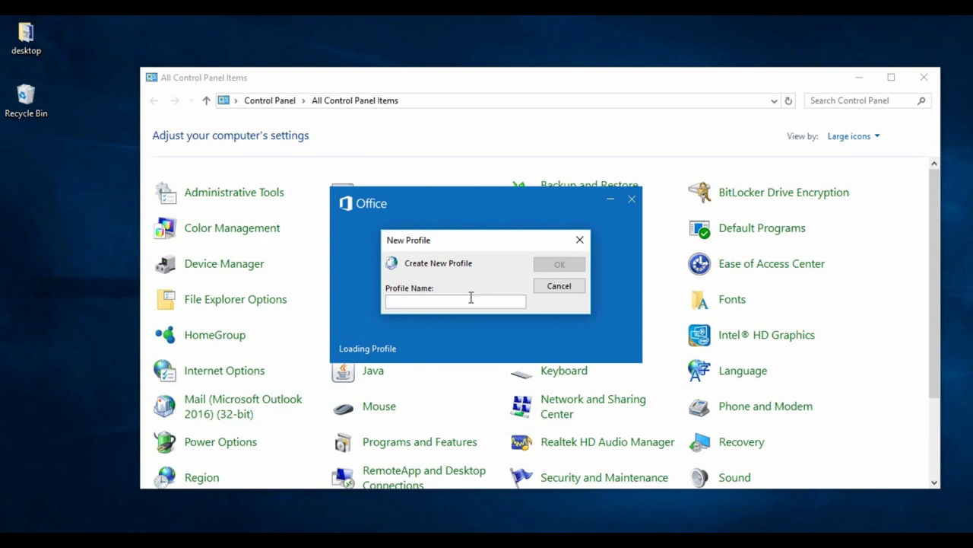
type("Kelvin ")
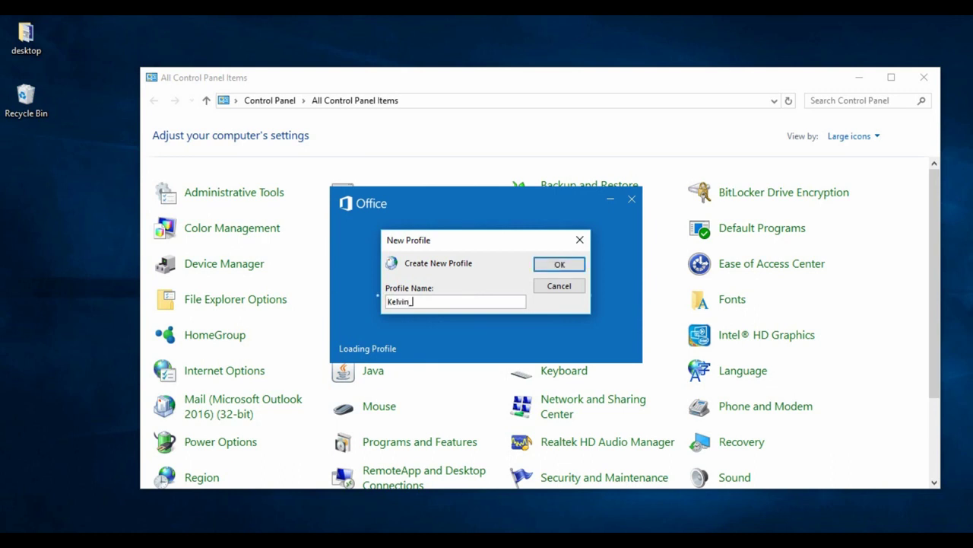
type("J")
left_click(545, 265)
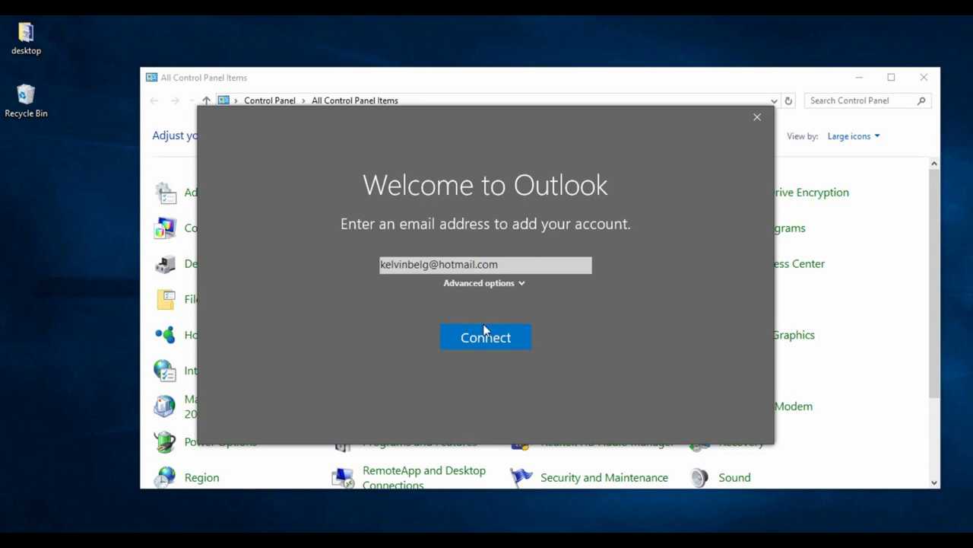
Step: Connect the email account with 'Let me set up my account manually' ticked under Advanced options
left_click(515, 284)
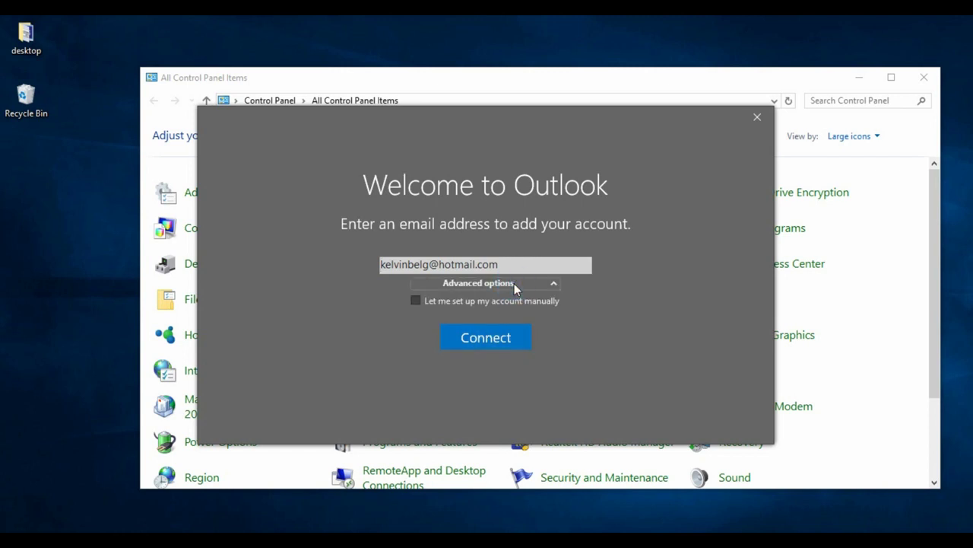
left_click(454, 306)
left_click(477, 341)
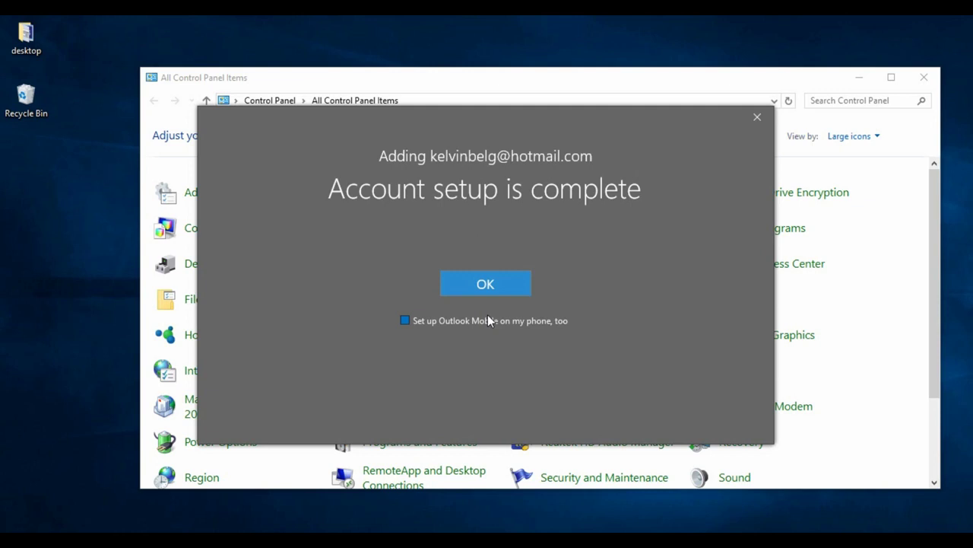
Step: Untick 'Set up Outlook Mobile on my phone, too' on the setup-complete screen
left_click(487, 315)
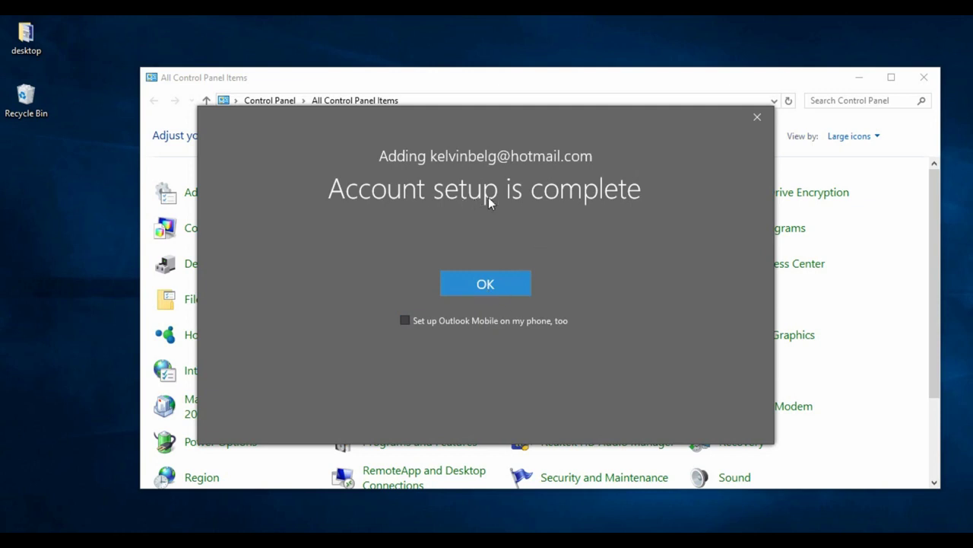